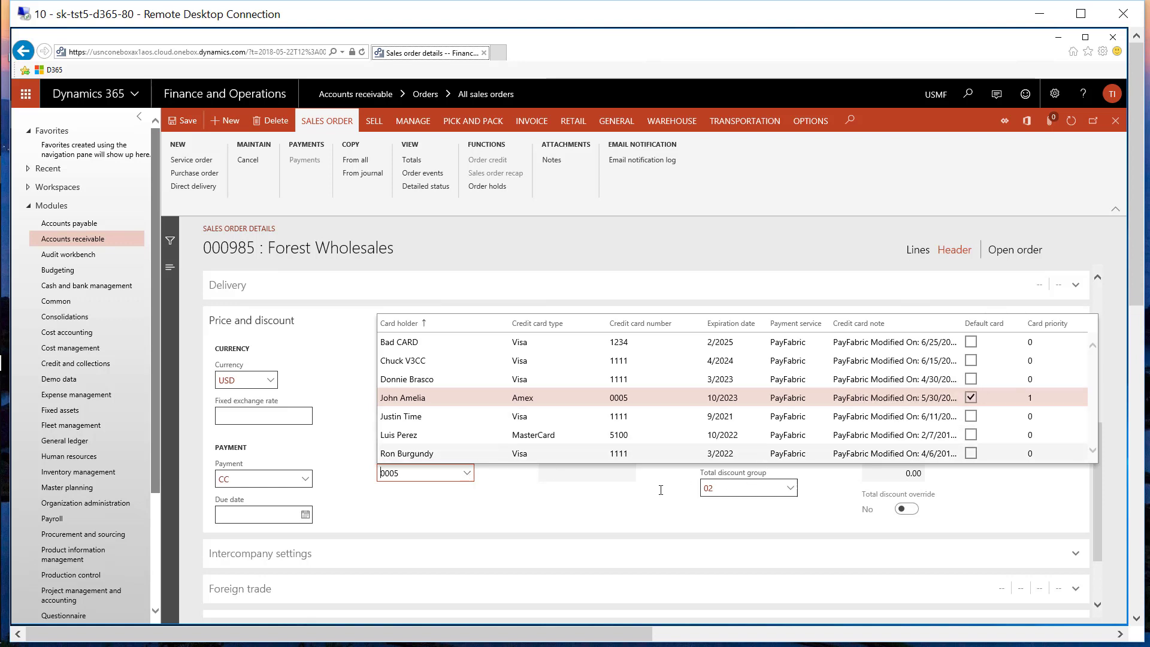
# Open the customer credit cards registered for the Forest Wholesales sales order
pyautogui.click(414, 122)
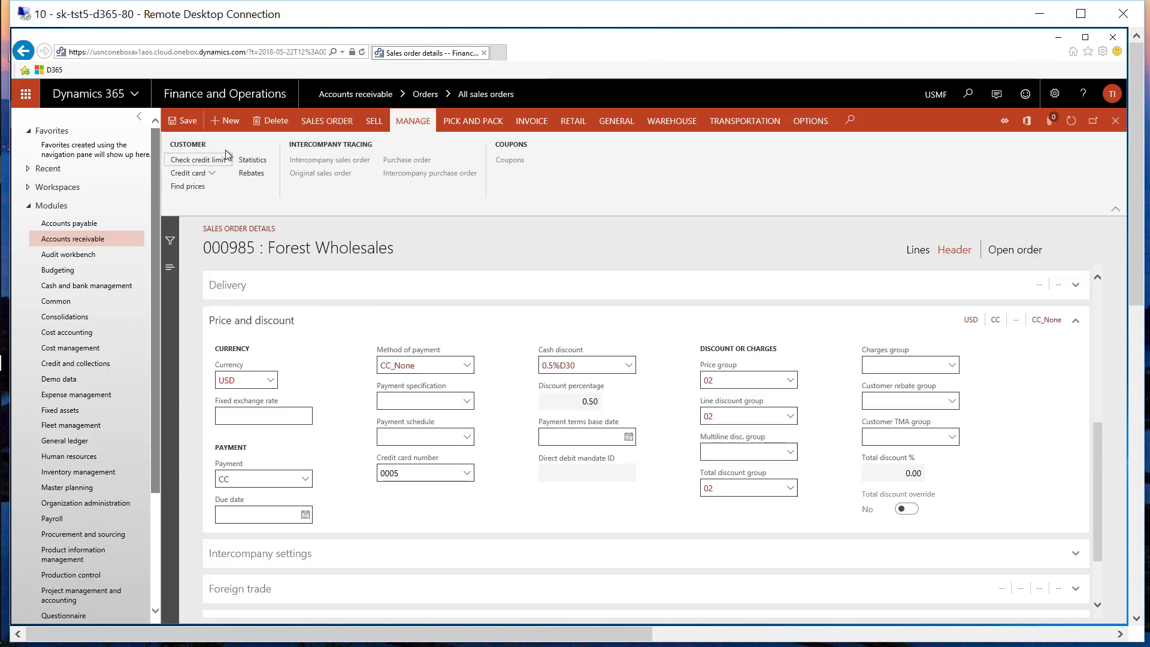
pyautogui.click(213, 175)
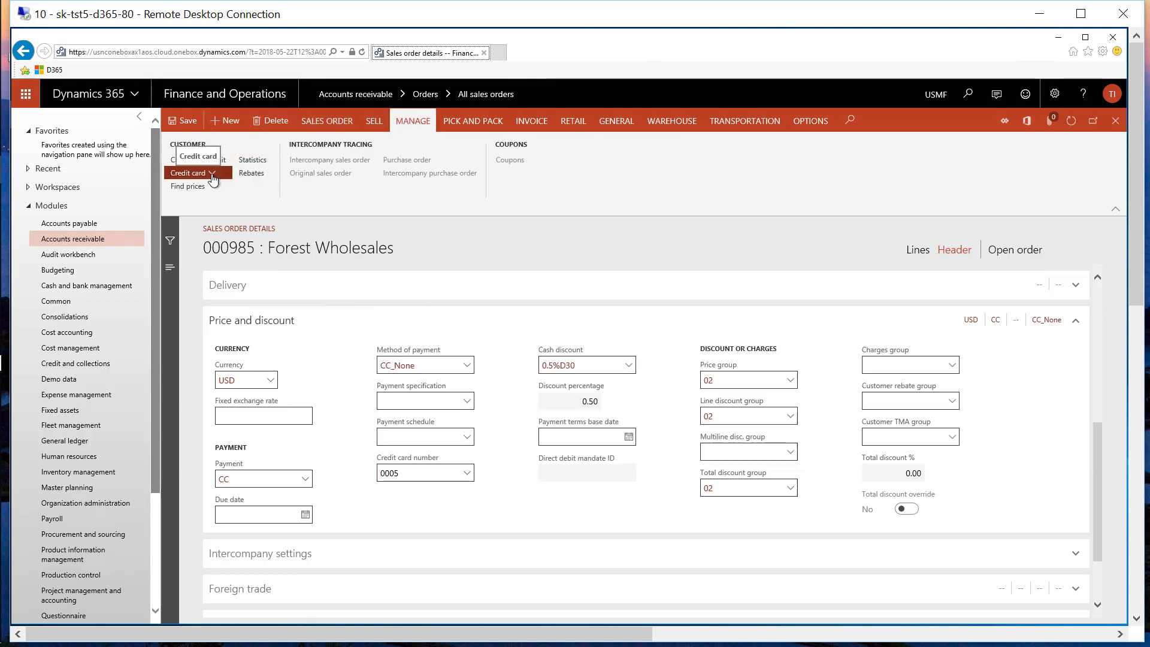
pyautogui.click(197, 192)
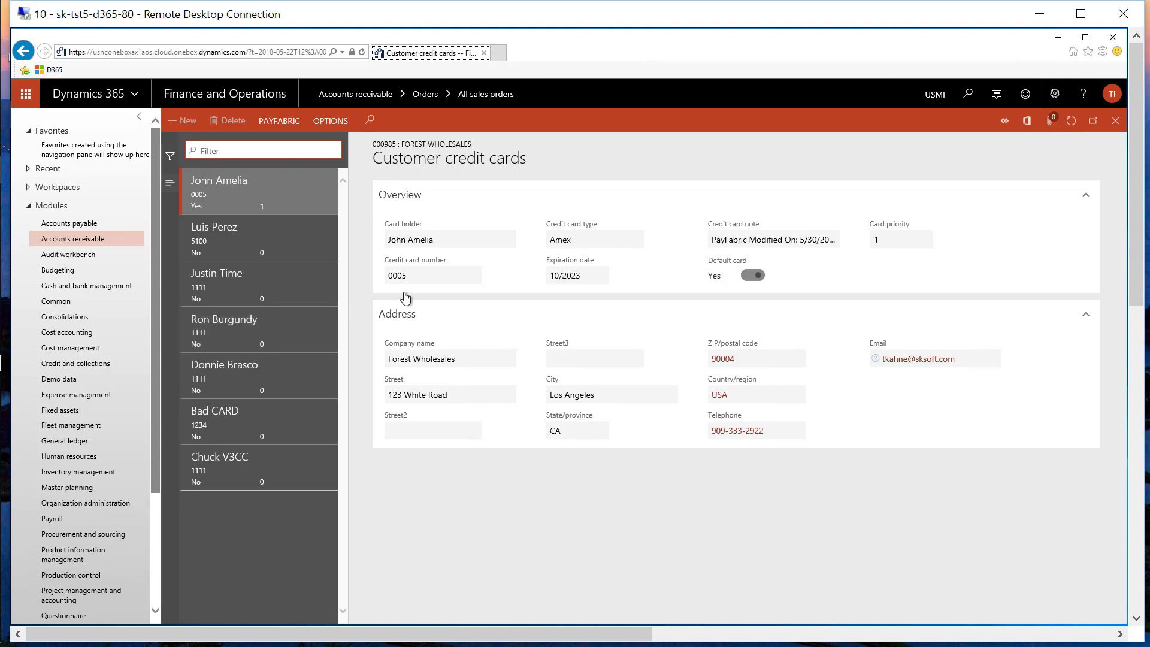
# View the default Amex card's PayFabric wallet edit page, close it without changes, and return to the sales order
pyautogui.click(283, 126)
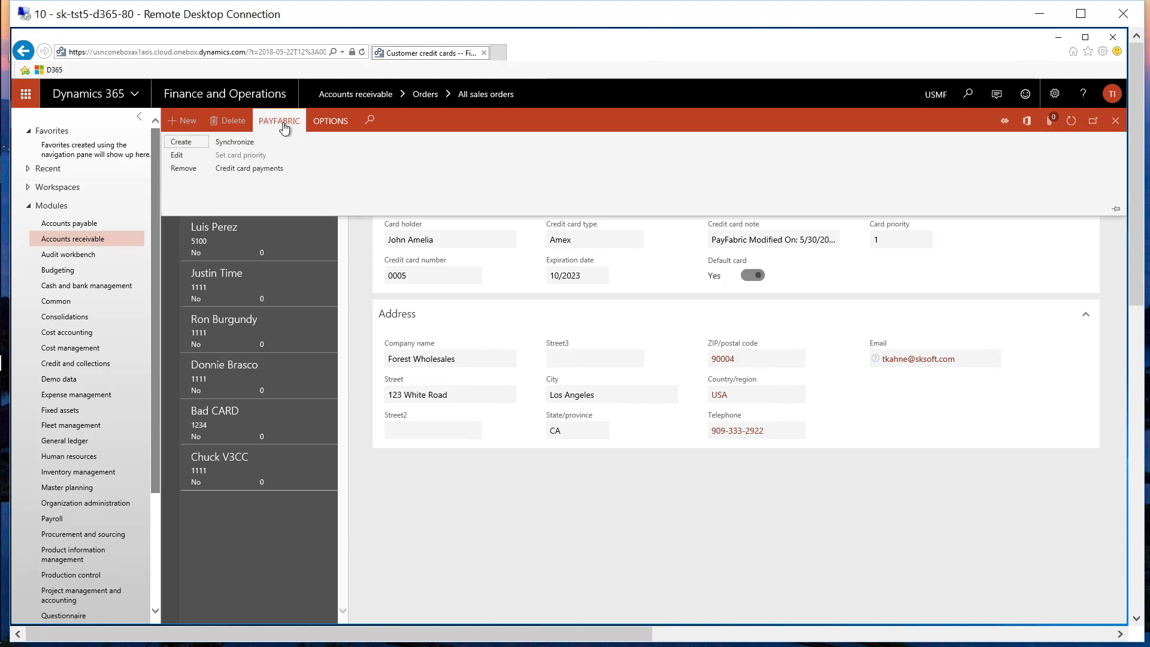
pyautogui.click(178, 144)
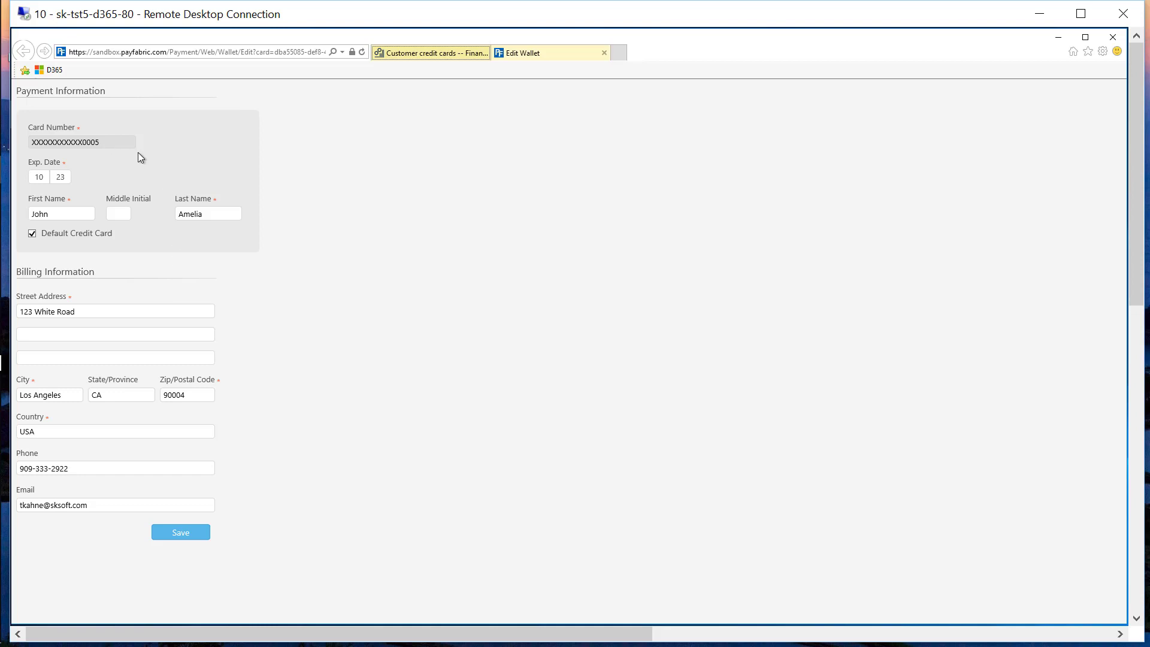
pyautogui.click(604, 54)
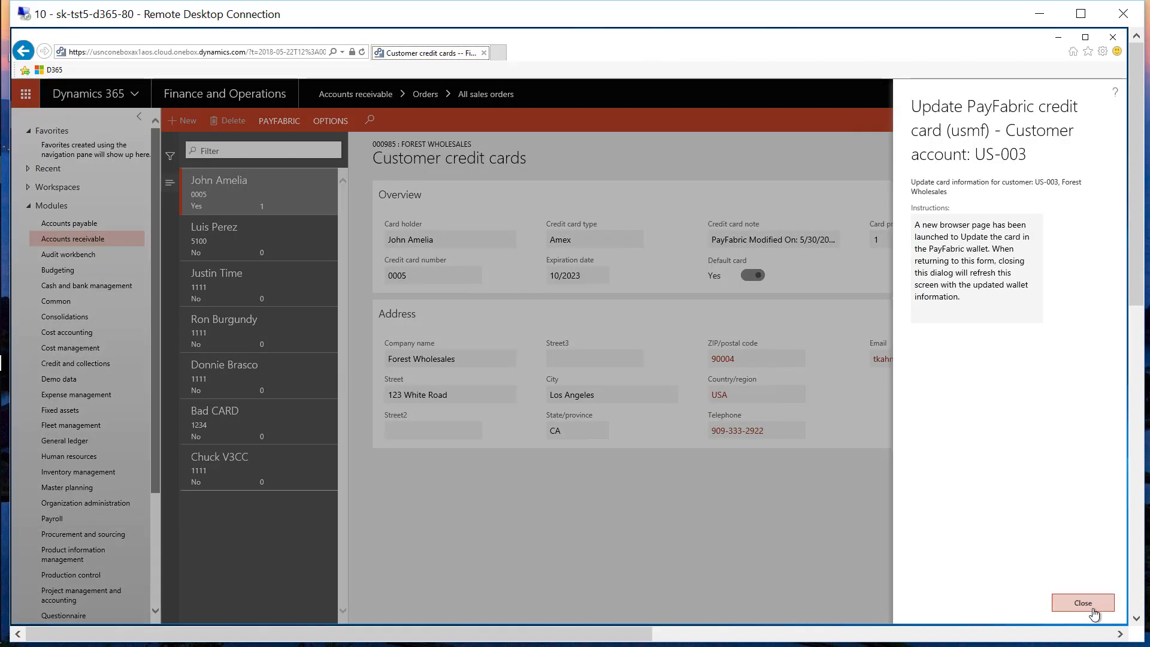
pyautogui.click(1084, 603)
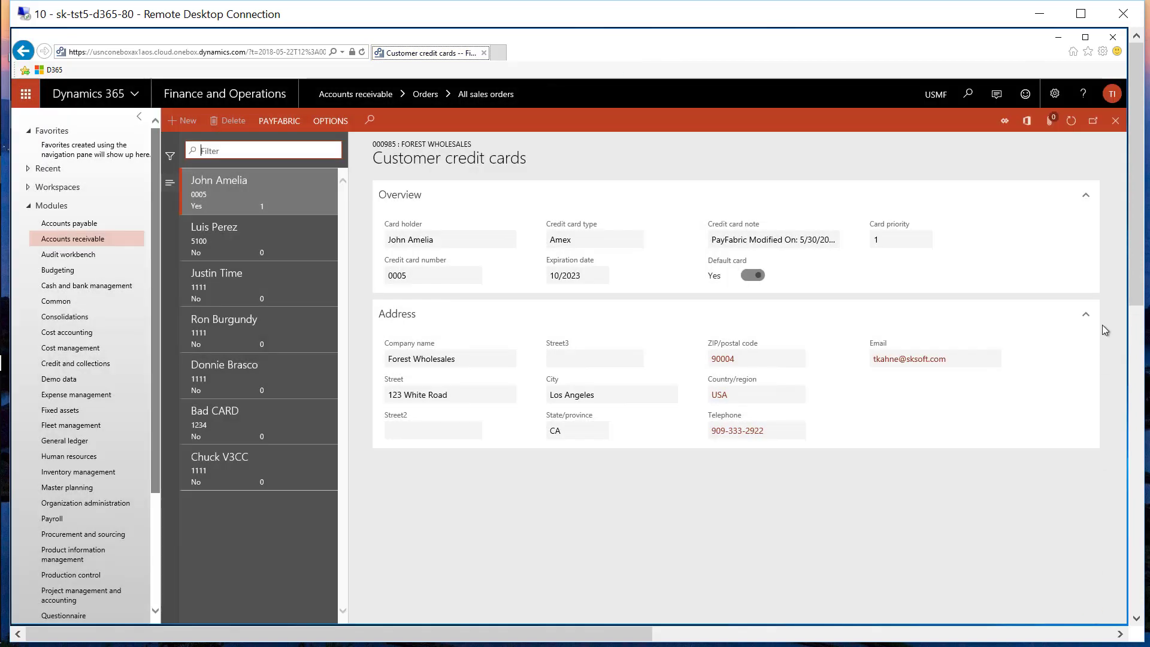
pyautogui.click(1116, 122)
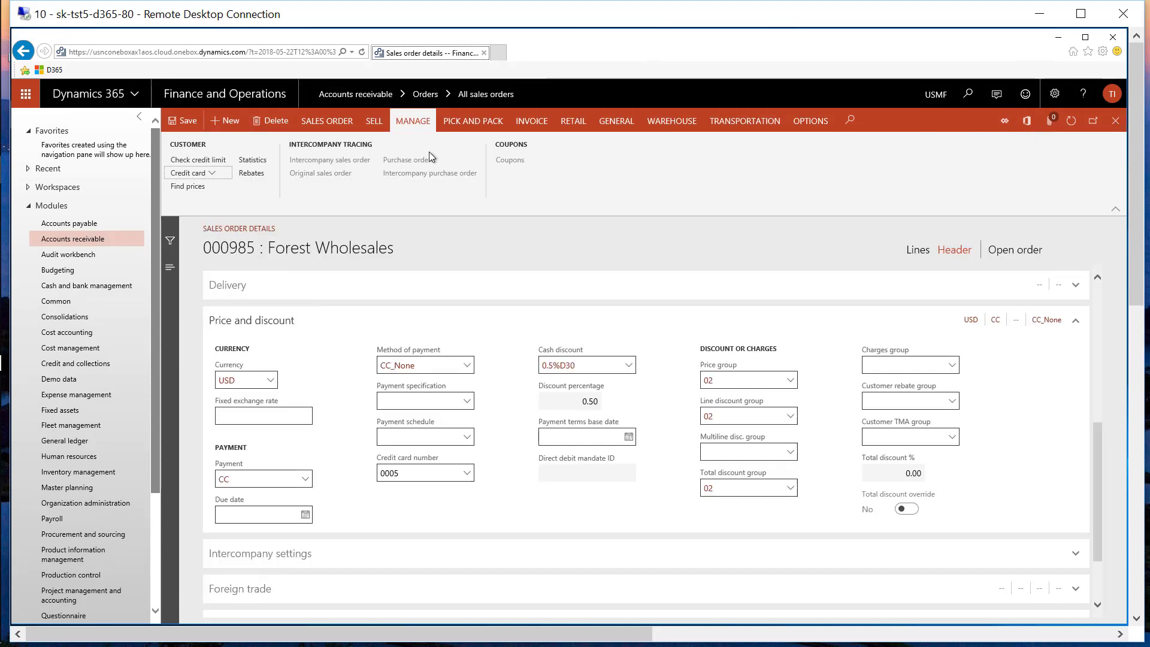
# Authorize the credit card on the sales order and post its invoice for all quantities without printing
pyautogui.click(211, 173)
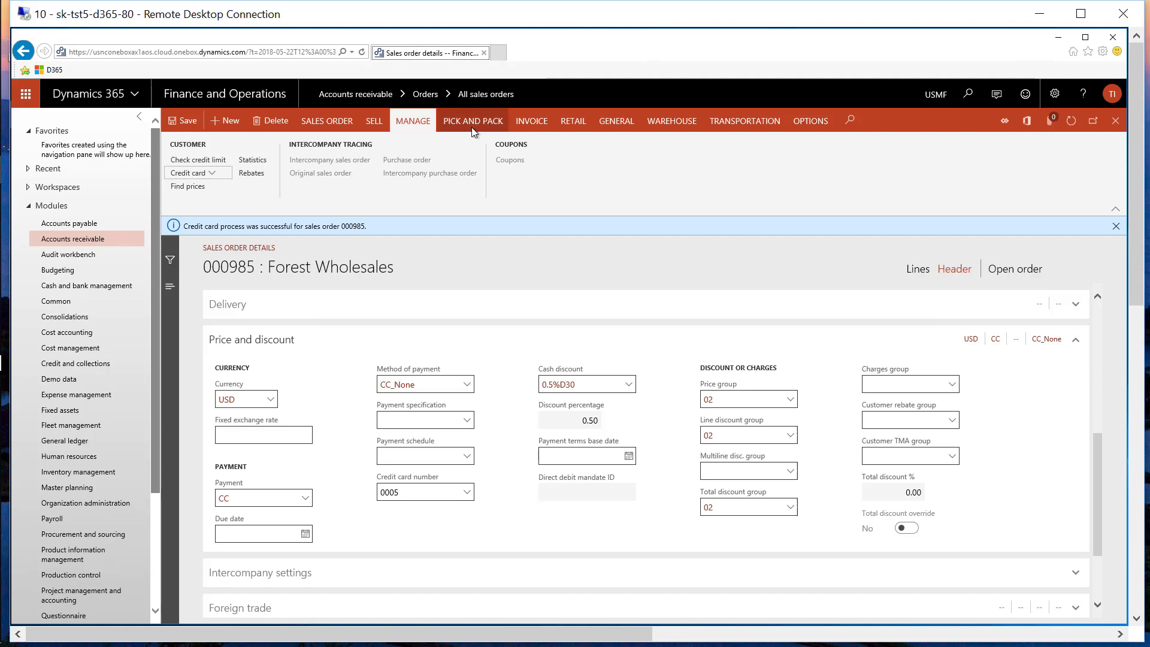
pyautogui.click(524, 124)
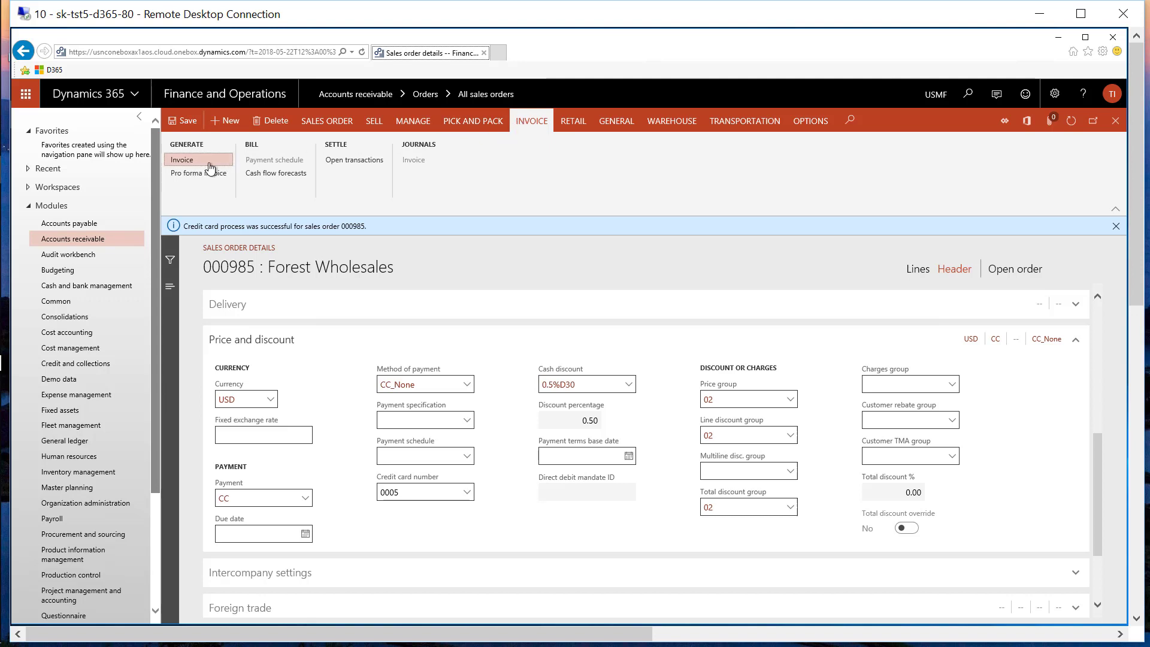
pyautogui.click(199, 161)
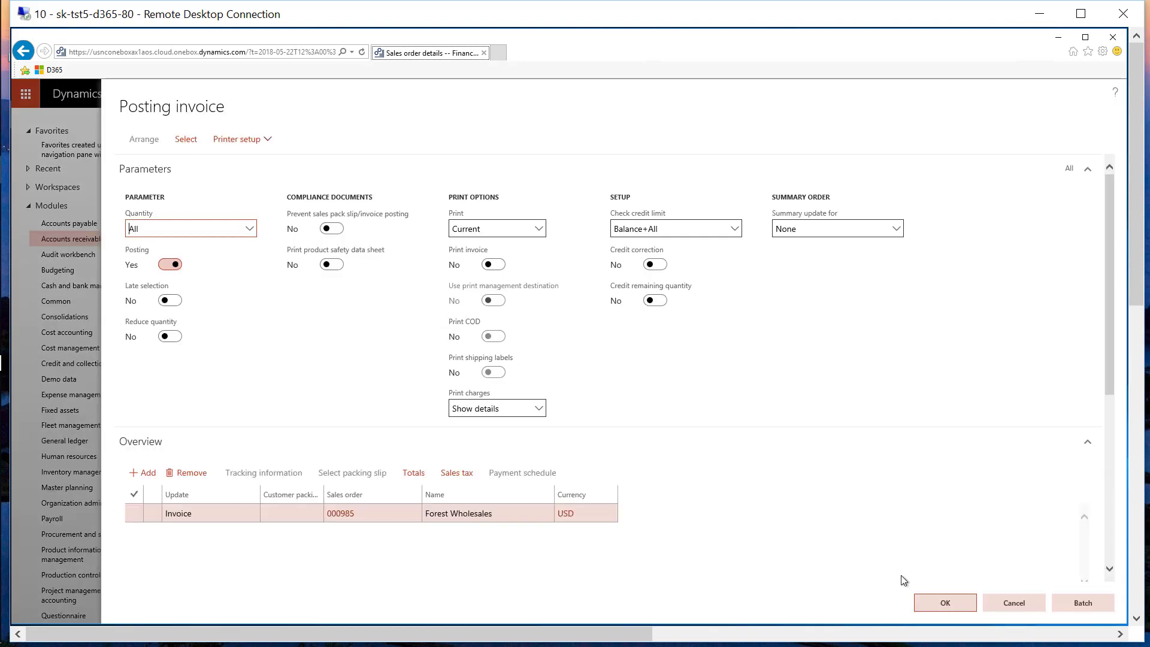
pyautogui.click(944, 603)
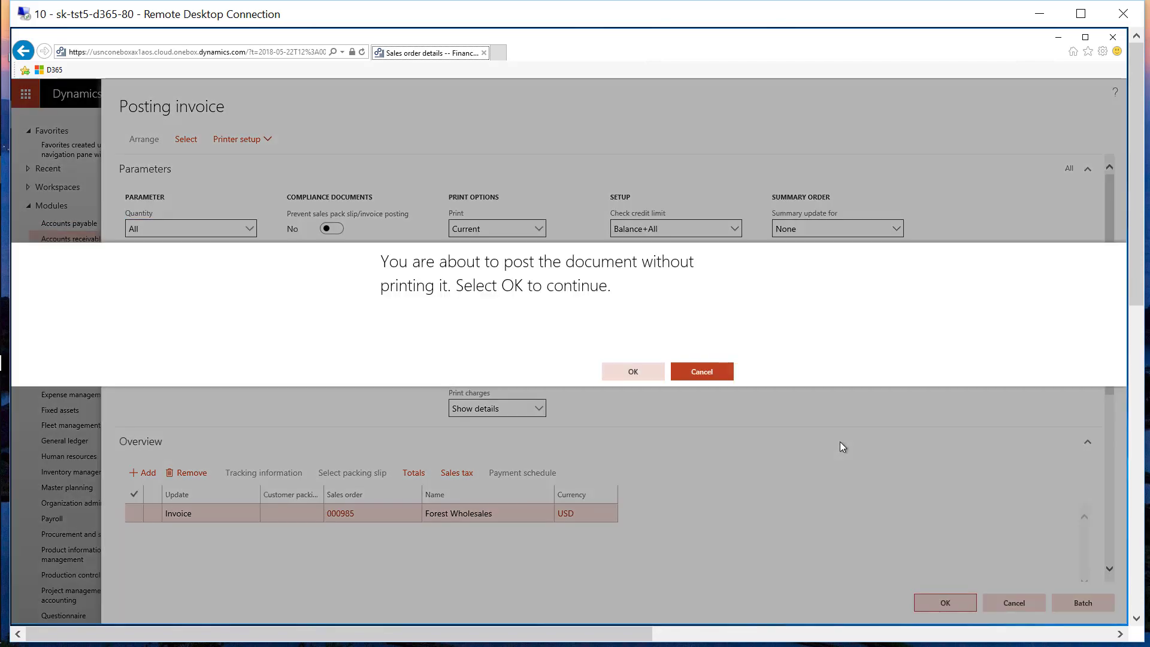
pyautogui.click(647, 377)
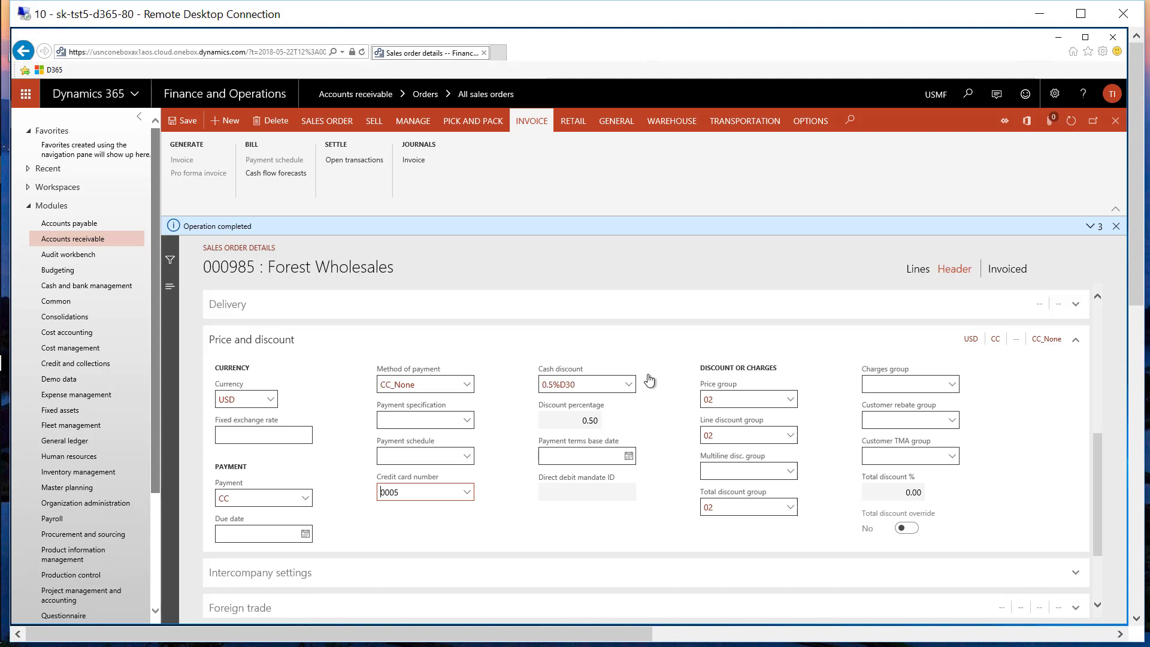
# Review the posting messages and the order's credit card authorization history, including the Finalization transaction
pyautogui.click(1091, 225)
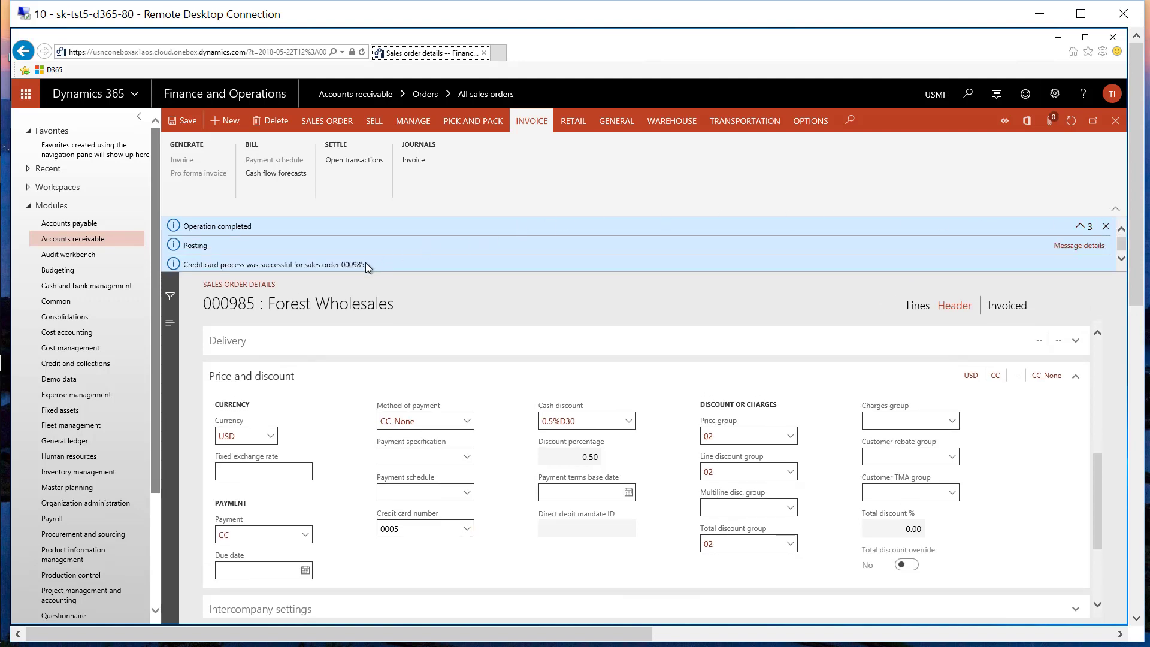
pyautogui.click(413, 120)
pyautogui.click(211, 174)
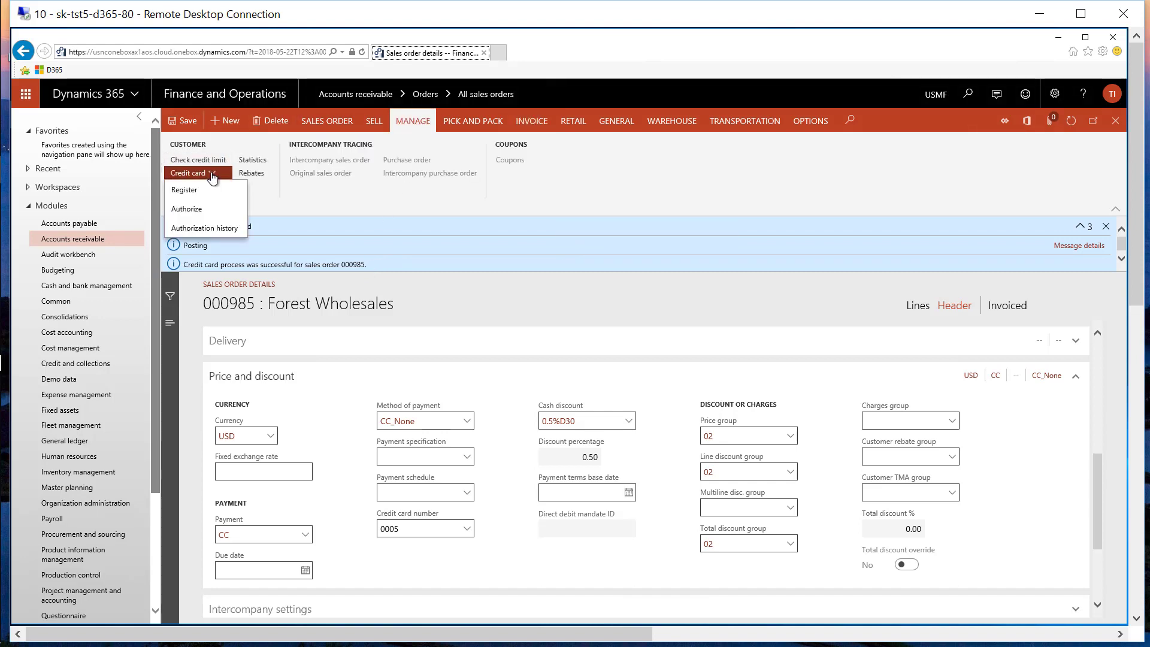
pyautogui.click(196, 229)
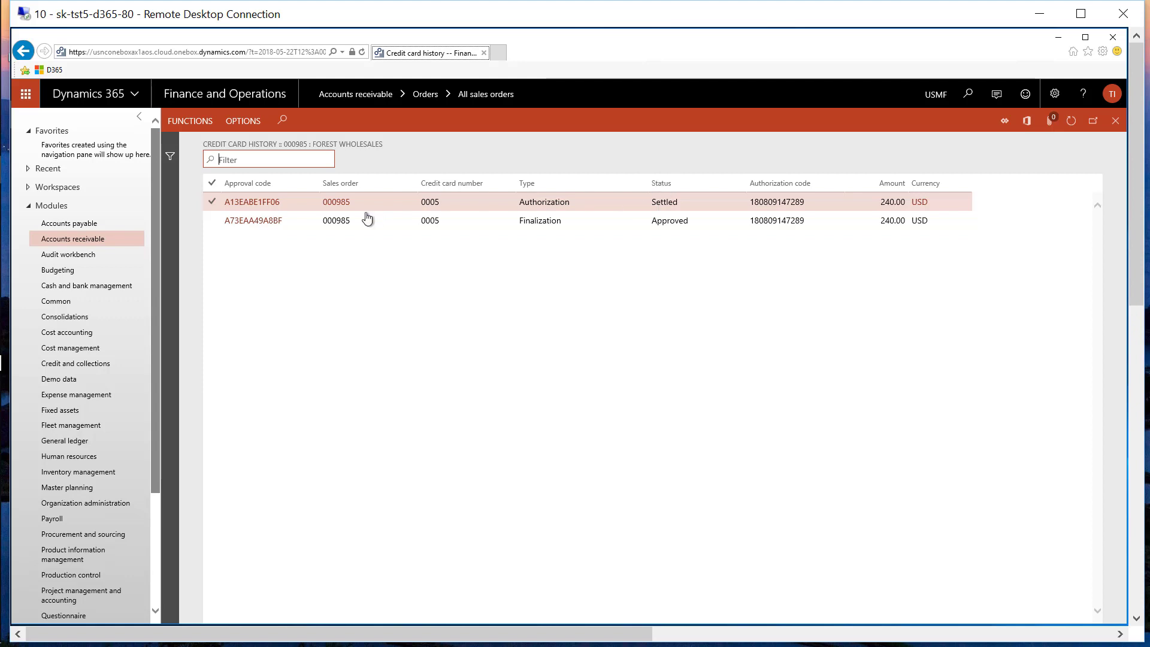
pyautogui.click(347, 222)
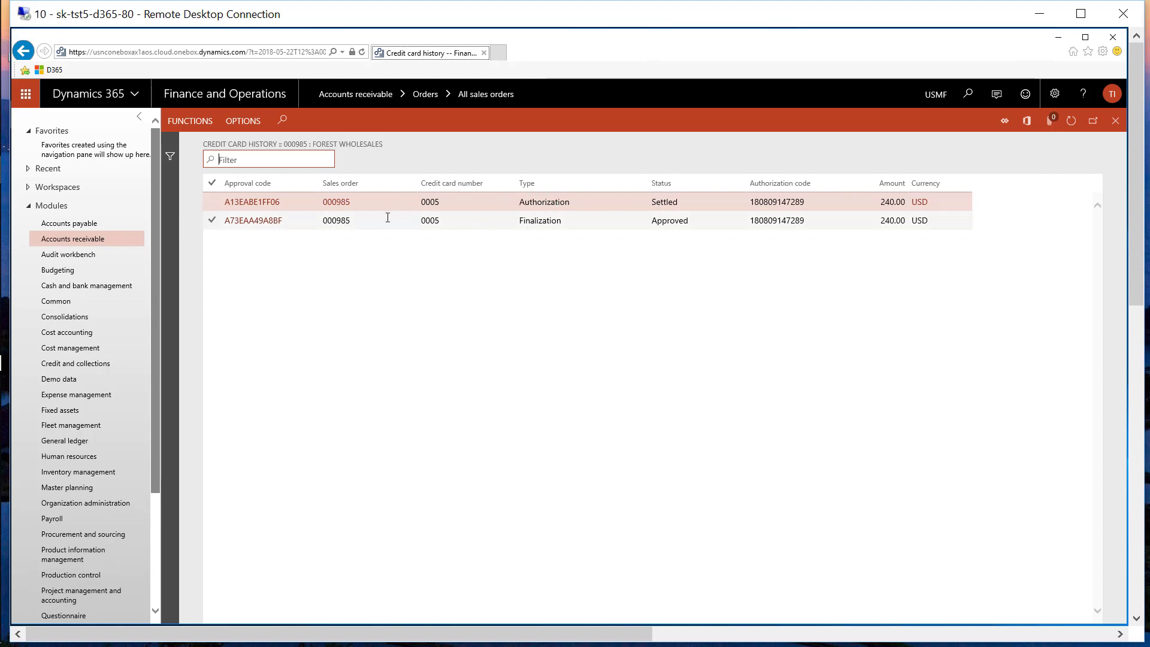
pyautogui.click(273, 222)
pyautogui.click(271, 221)
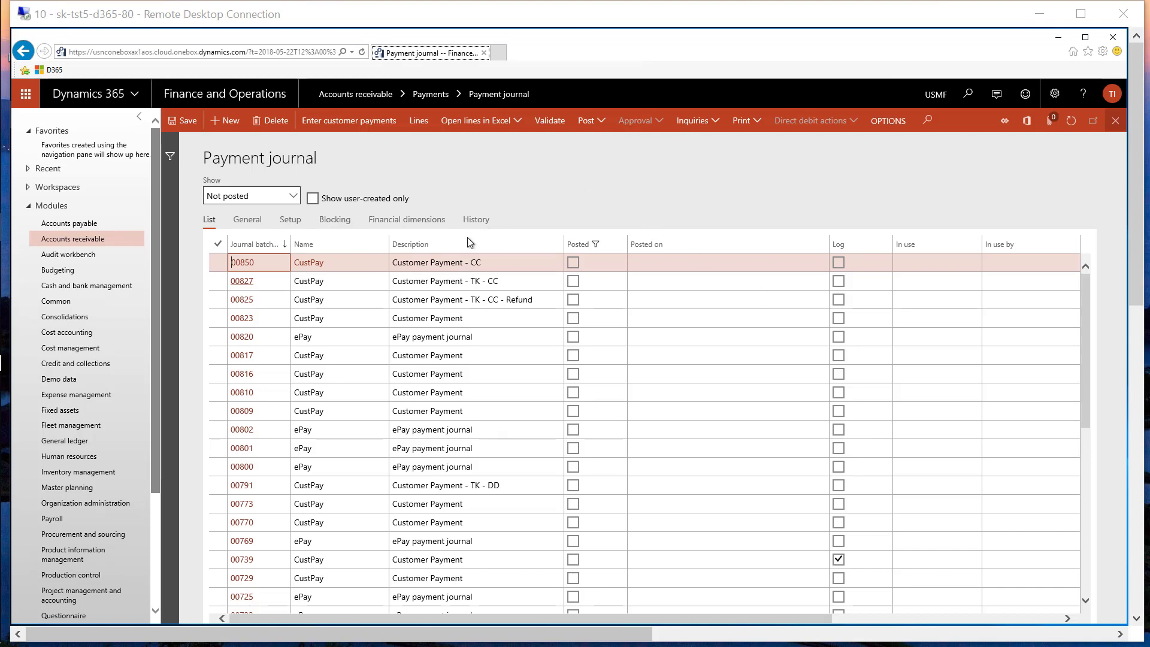
# Open the lines of the Customer Payment - CC journal and add a credit card payment to the Forest Wholesales line
pyautogui.click(414, 123)
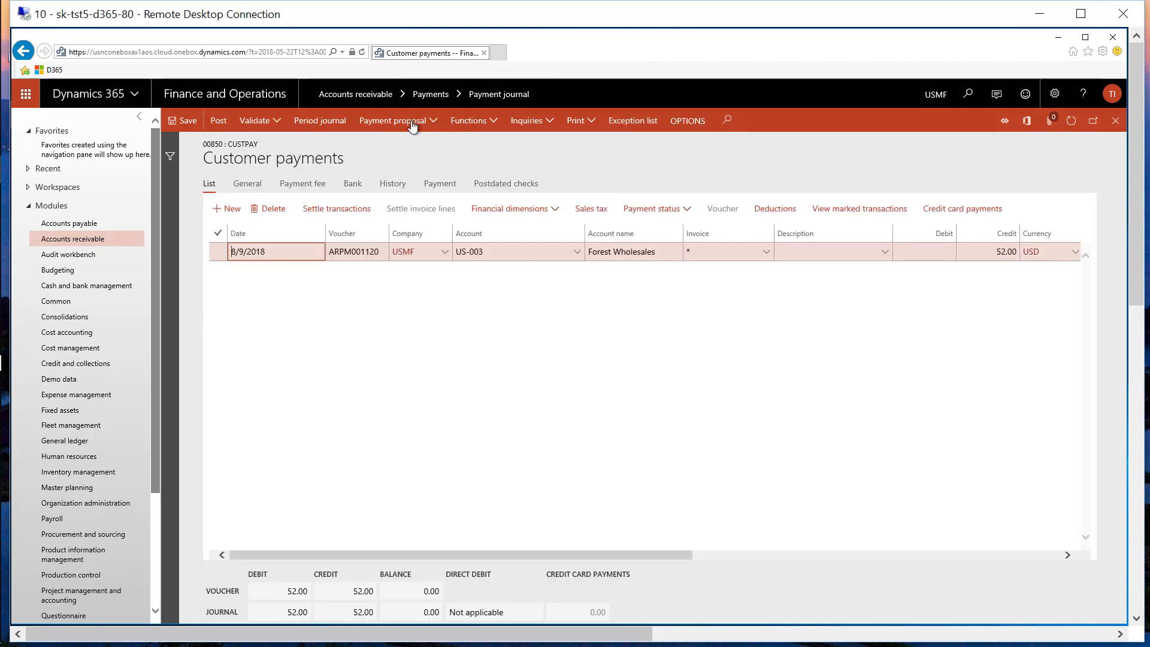
pyautogui.moveTo(578, 263)
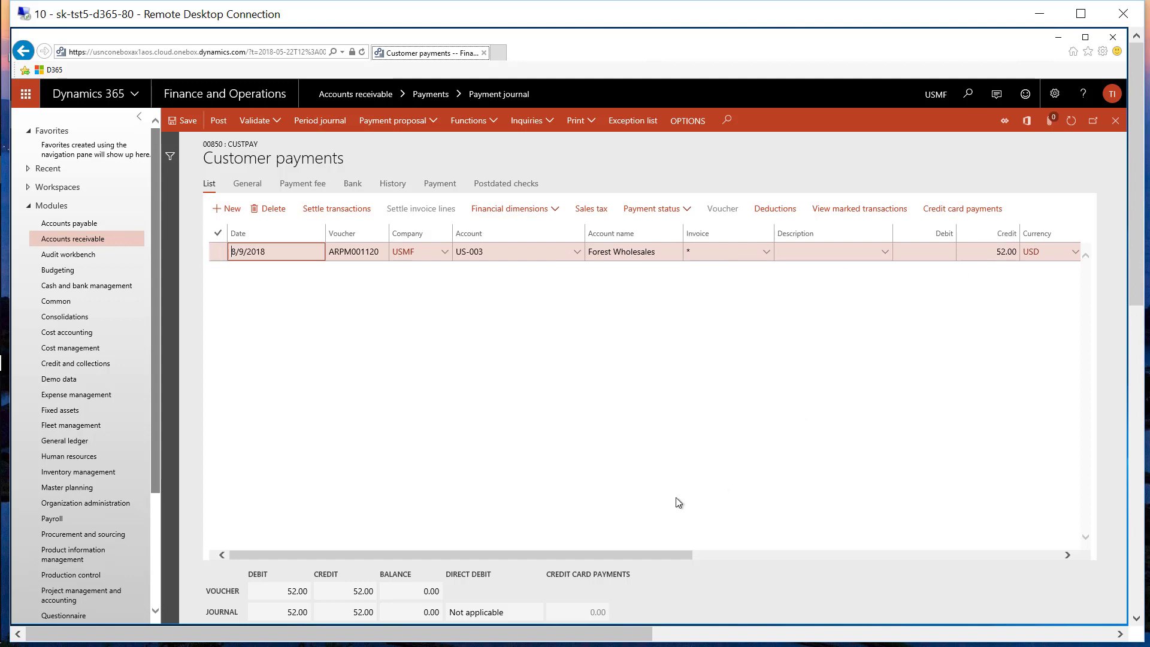
pyautogui.moveTo(586, 554)
pyautogui.mouseDown()
pyautogui.moveTo(615, 555)
pyautogui.moveTo(570, 543)
pyautogui.mouseUp()
pyautogui.click(963, 210)
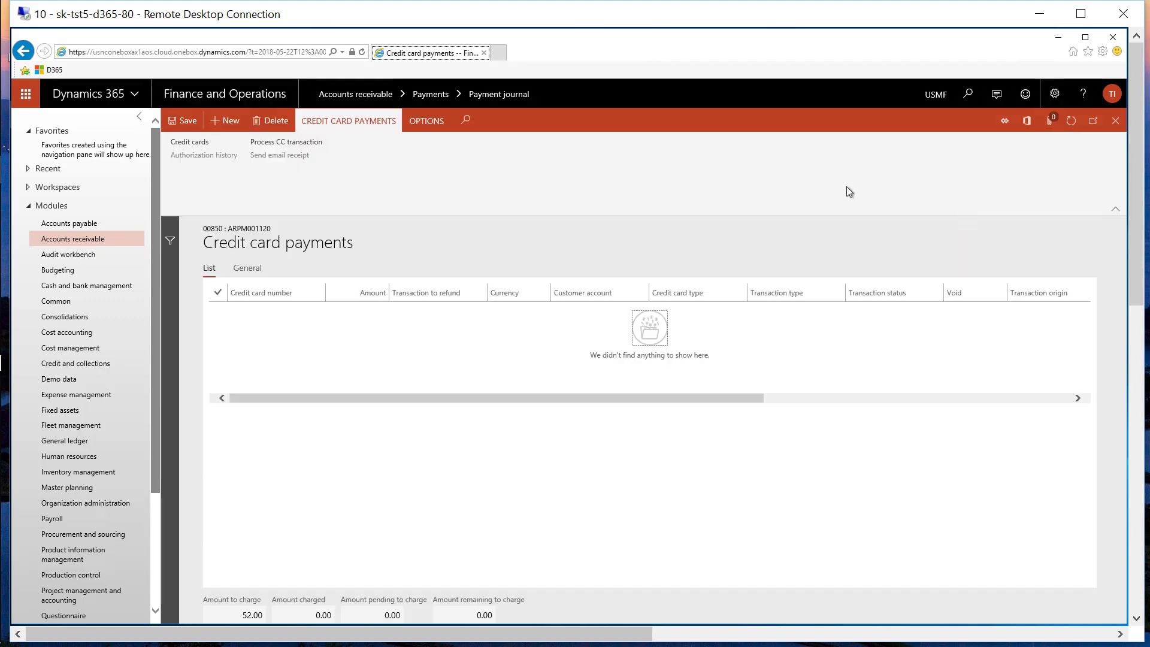
pyautogui.click(226, 123)
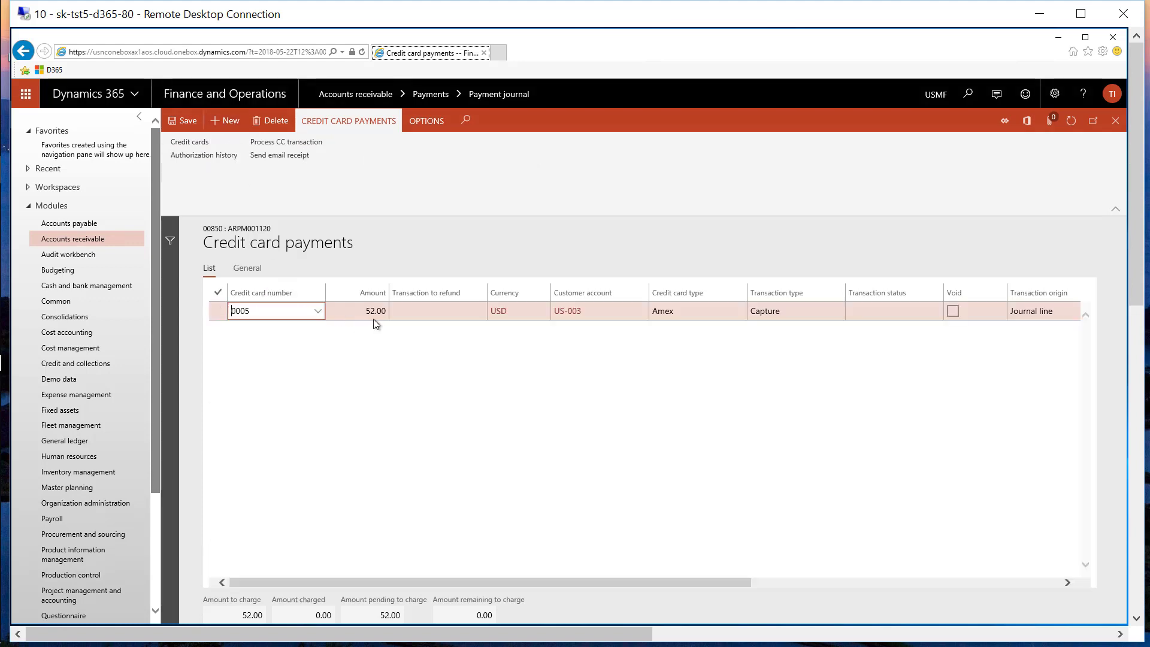
# Add a second credit card payment of 10.00 using the customer's Visa card expiring 9/2021
pyautogui.click(229, 121)
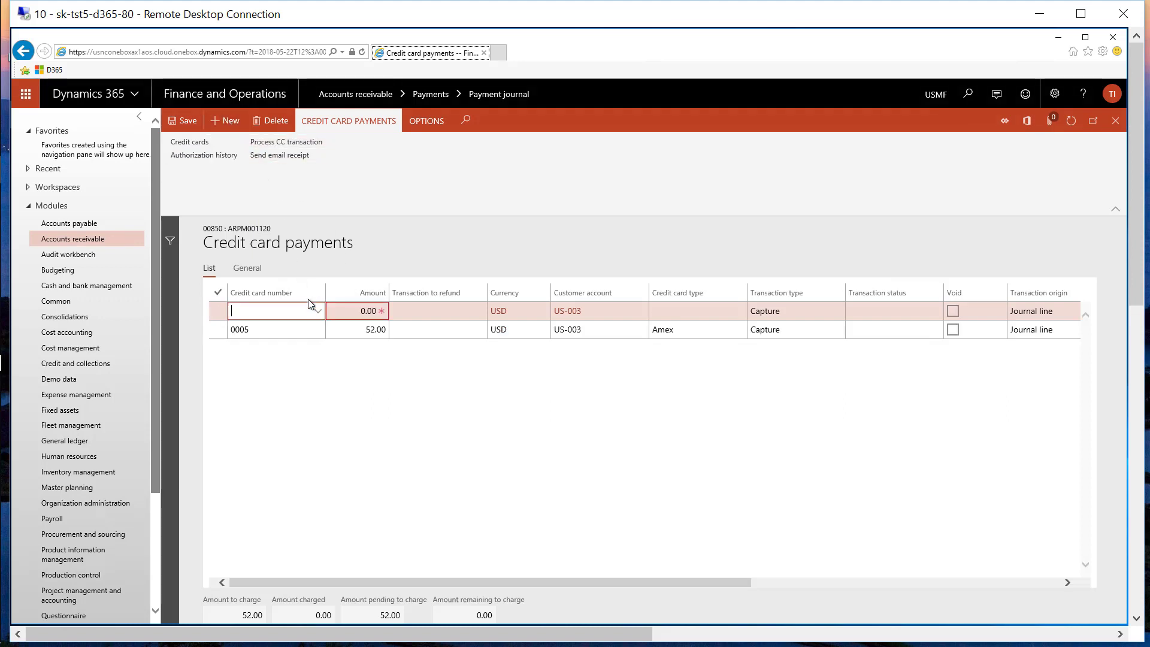
pyautogui.click(318, 312)
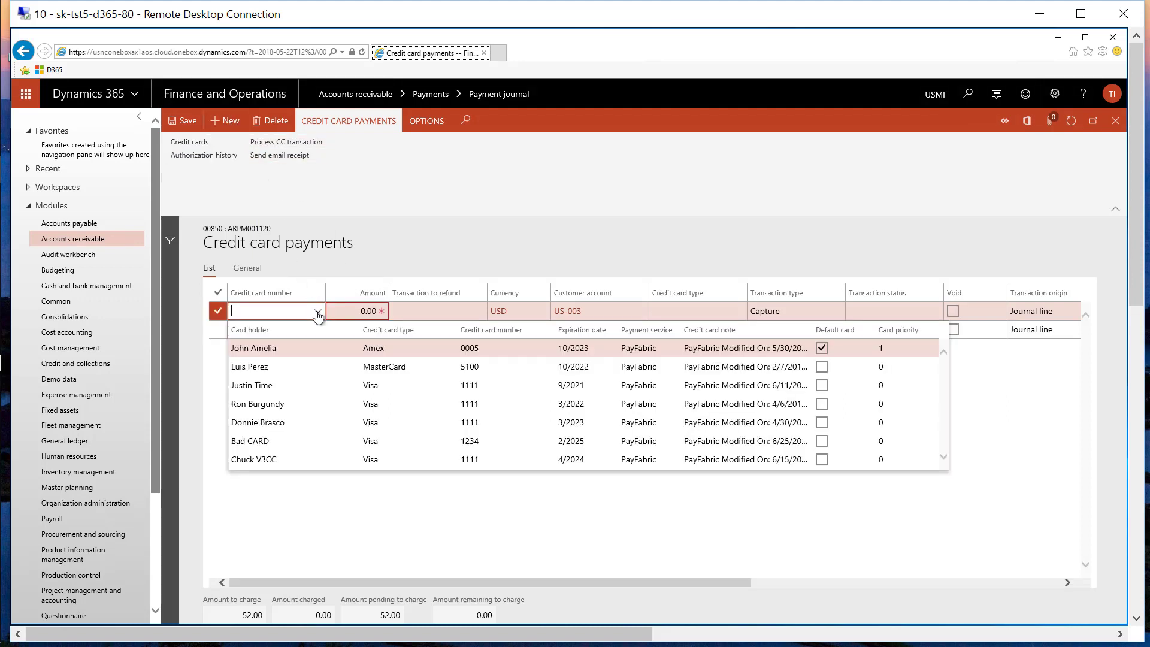
pyautogui.click(262, 386)
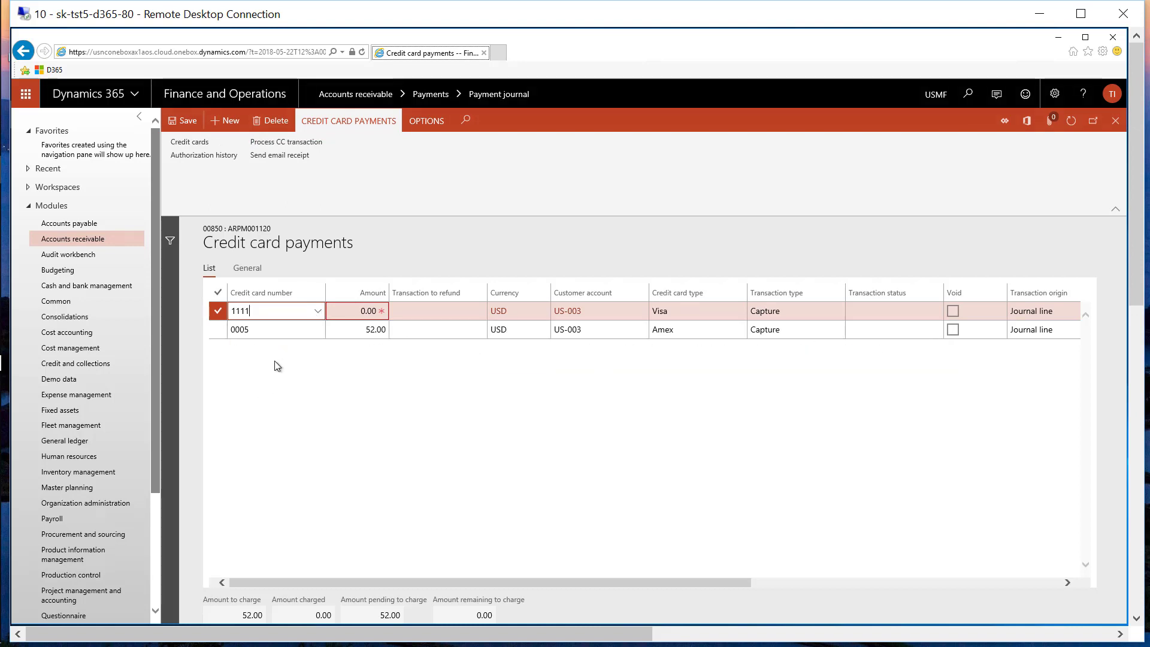
pyautogui.click(357, 311)
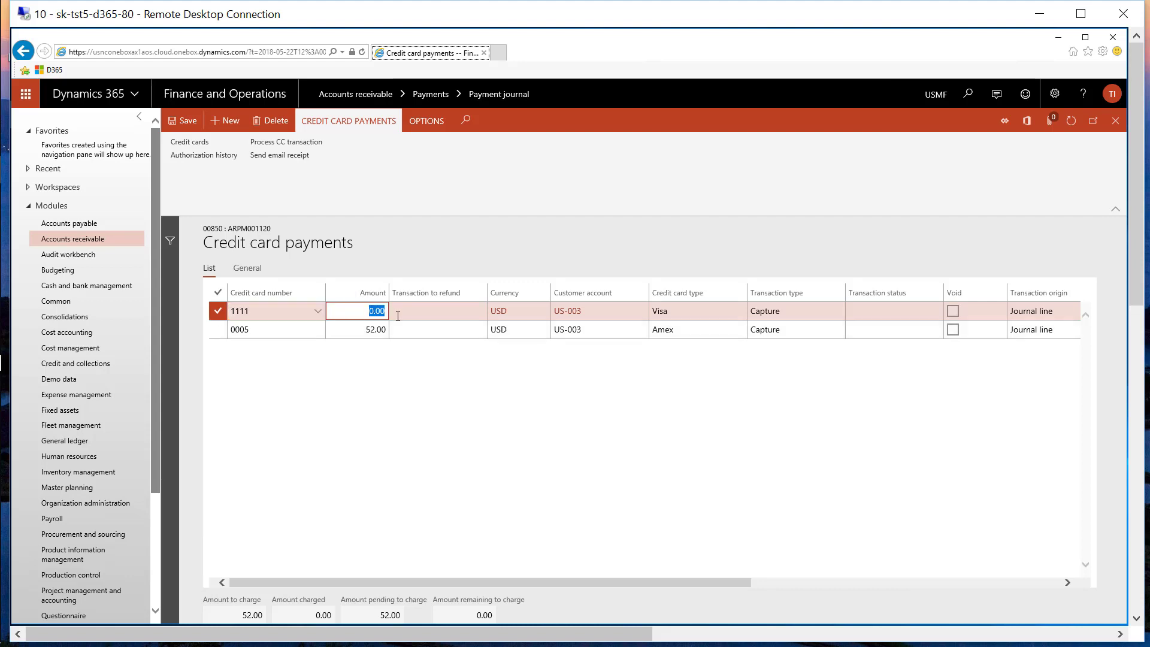
pyautogui.write('10')
# Set the Amex payment's amount to 42.00 and process the credit card transaction without sending an email receipt
pyautogui.click(385, 331)
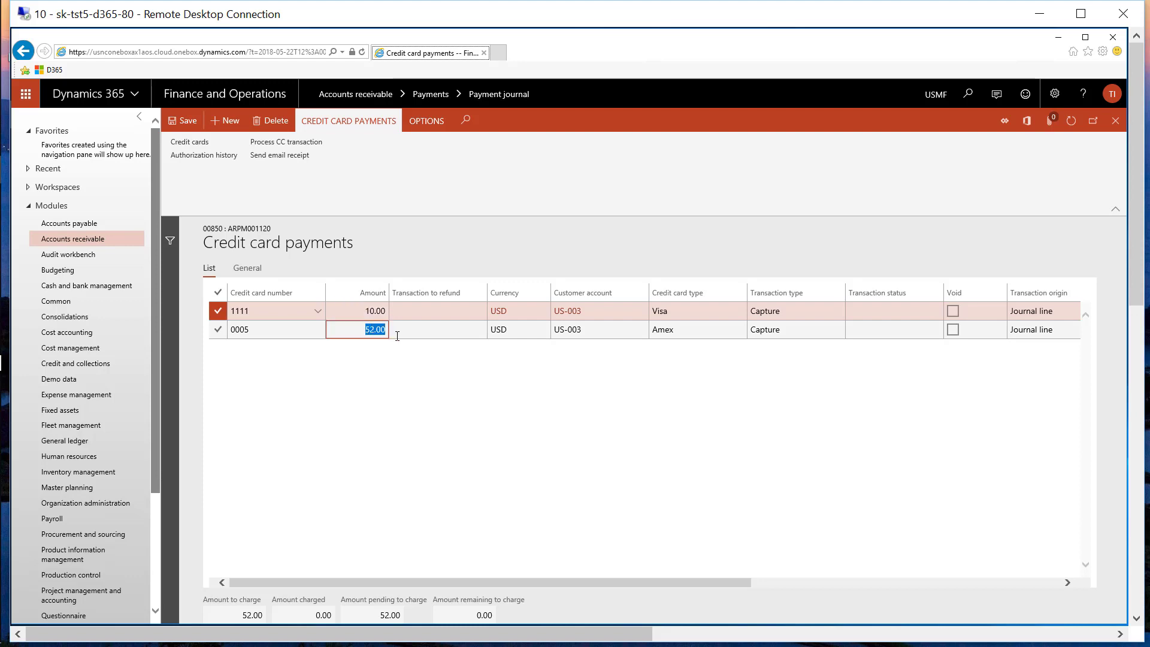
pyautogui.press('Delete')
pyautogui.press('Delete')
pyautogui.press('Delete')
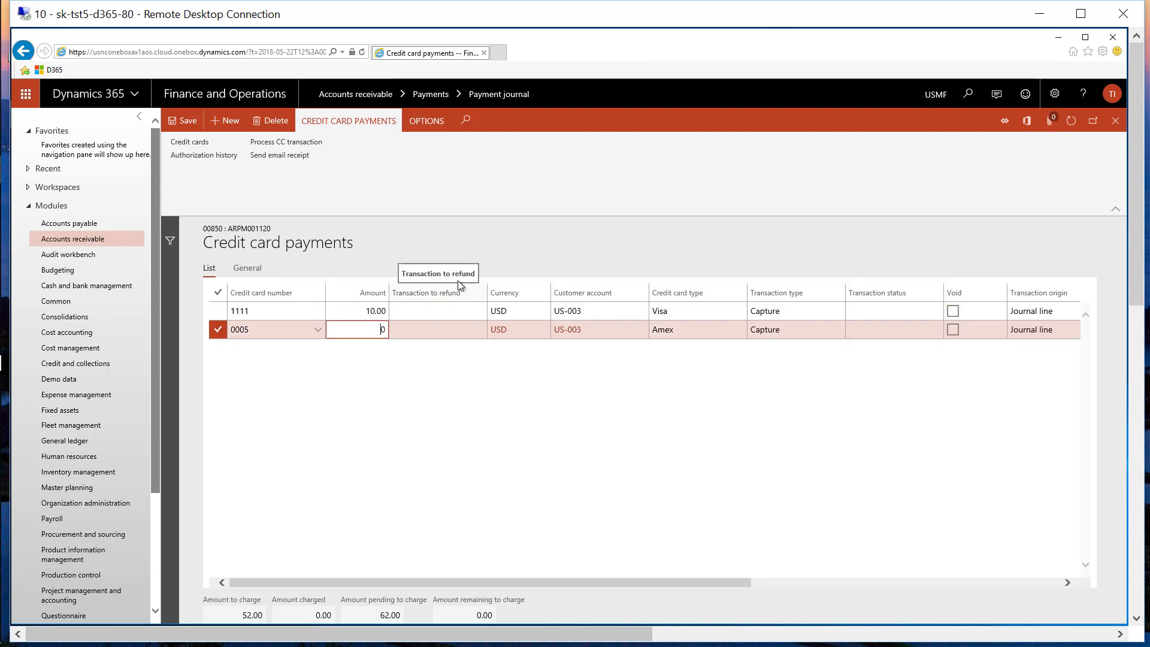
pyautogui.write('42')
pyautogui.press('Tab')
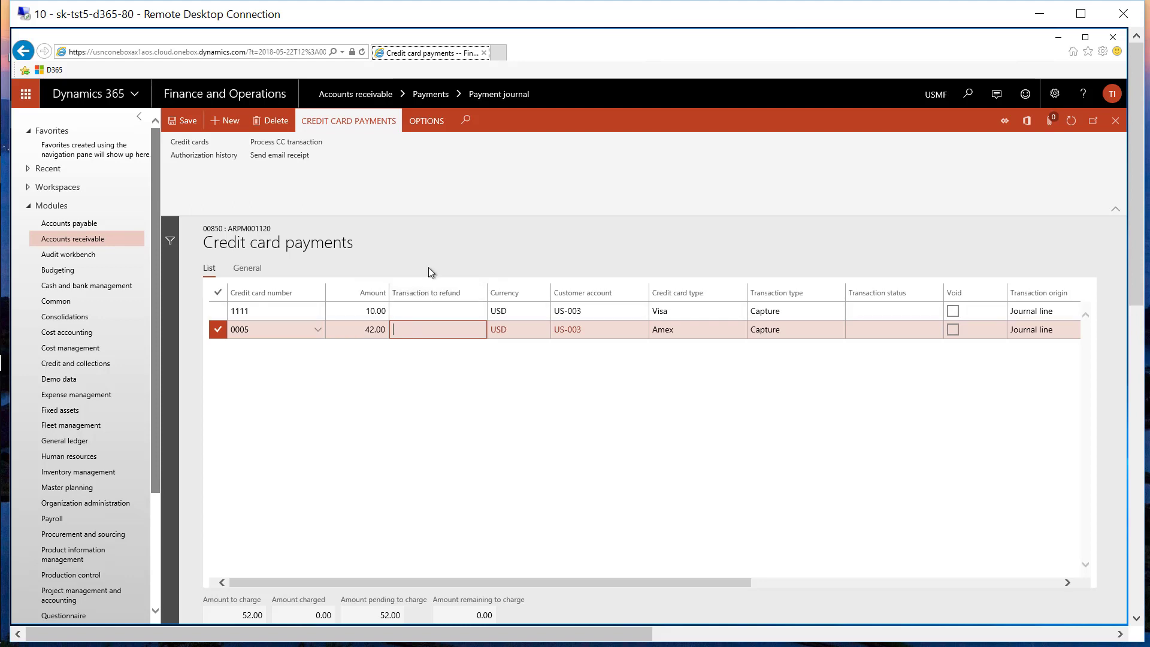
pyautogui.moveTo(293, 145); pyautogui.dragTo(294, 146)
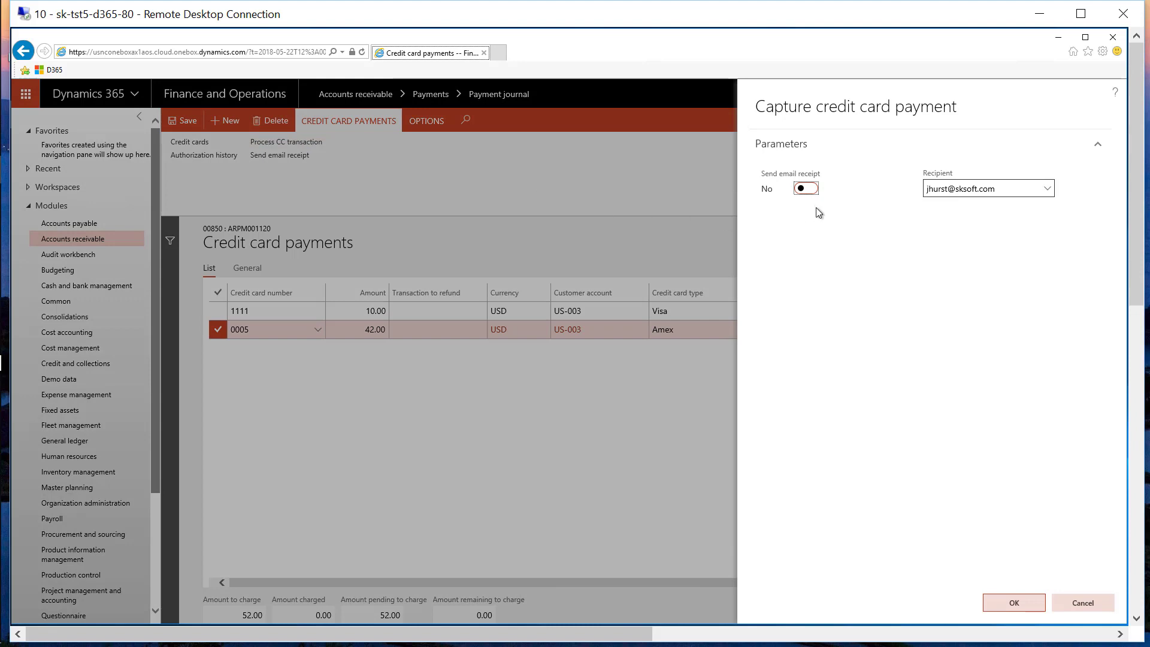
pyautogui.click(1011, 604)
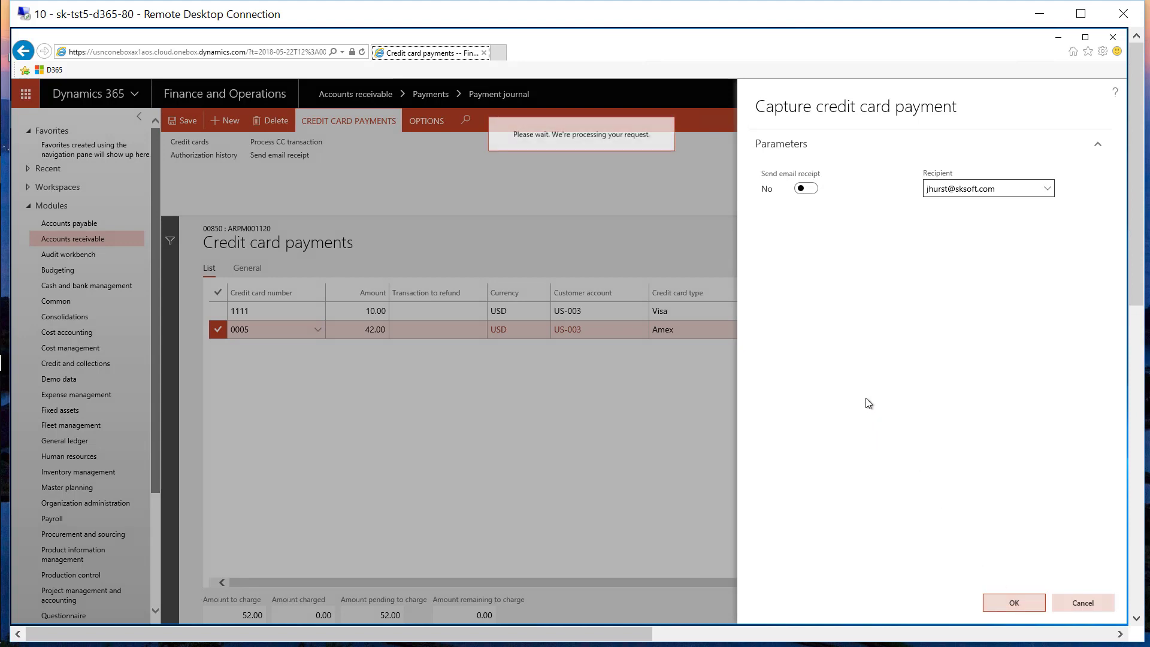